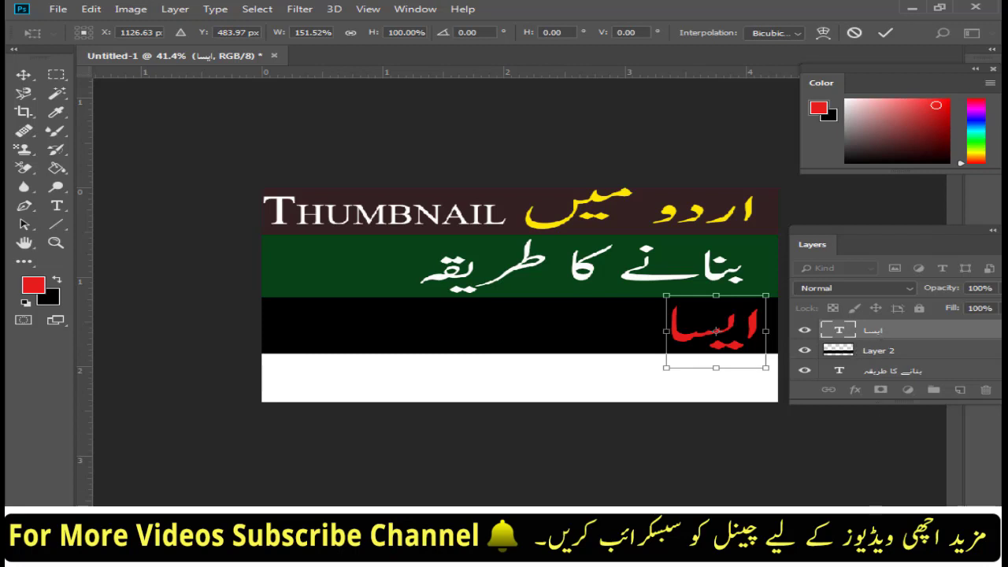
- Switch the keyboard language to English, add the text "Thumbnail" on the black band, and place it beside the red word ایسا
key(super+space)
key(super+space)
key(super+space)
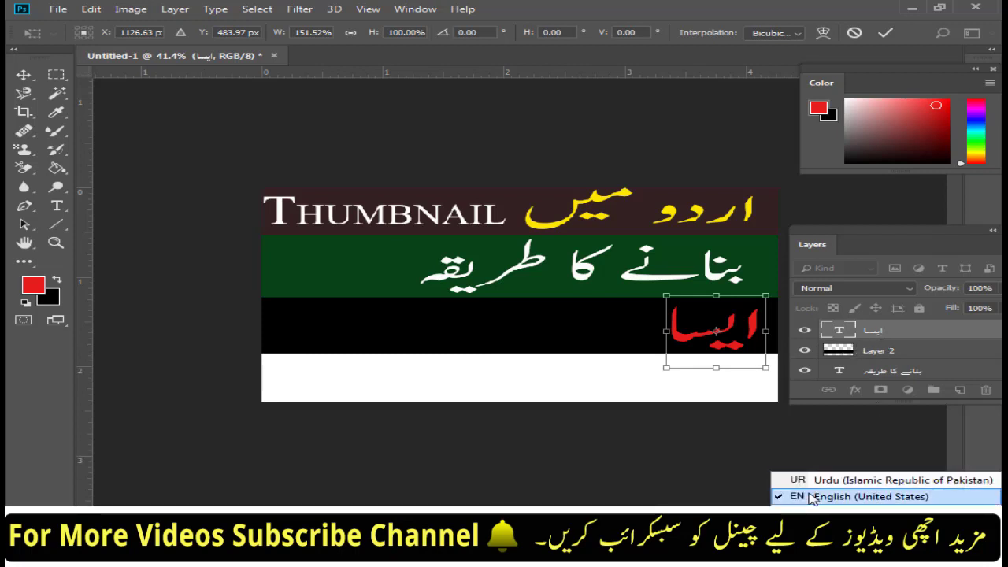
click(58, 209)
click(372, 201)
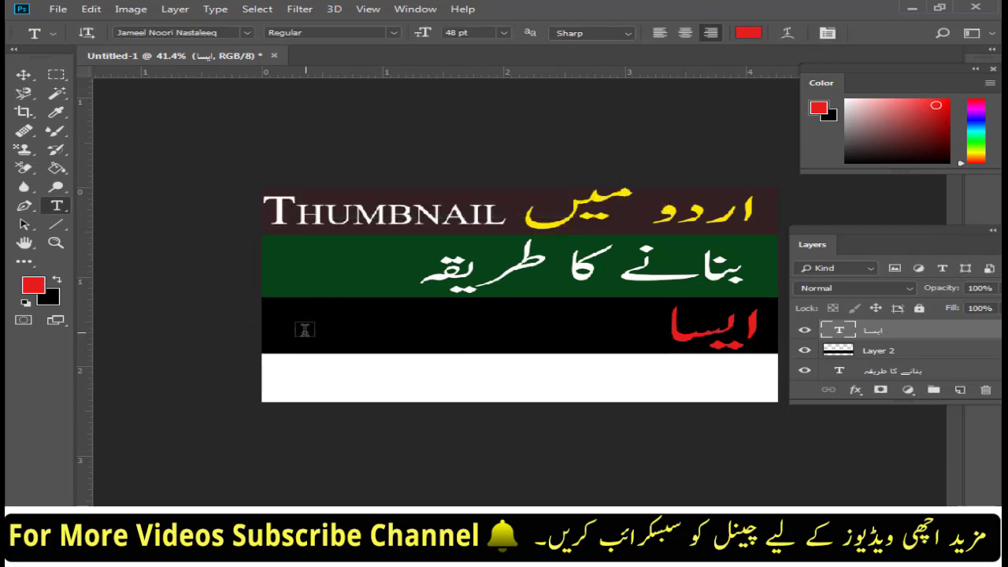
click(305, 329)
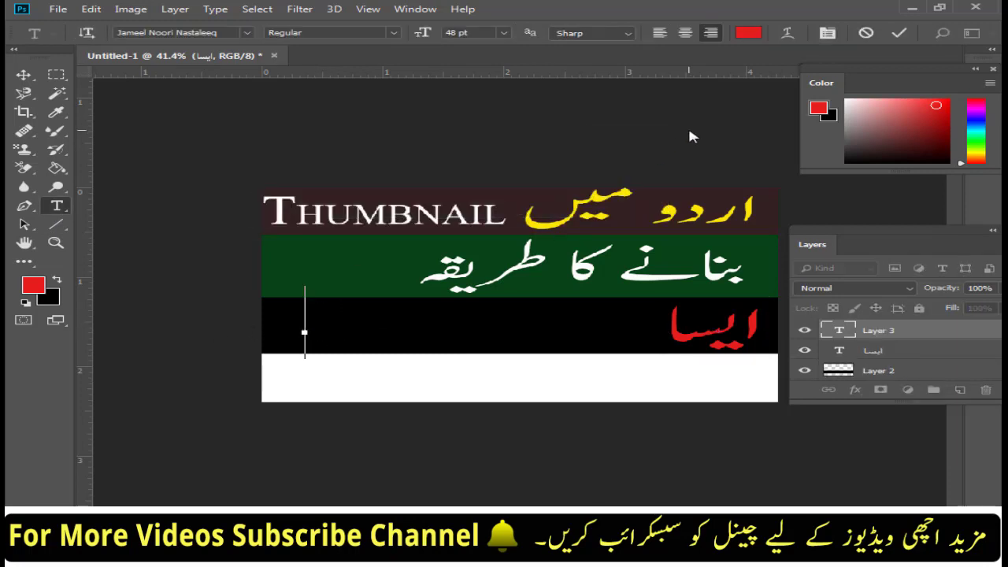
text(THUMB)
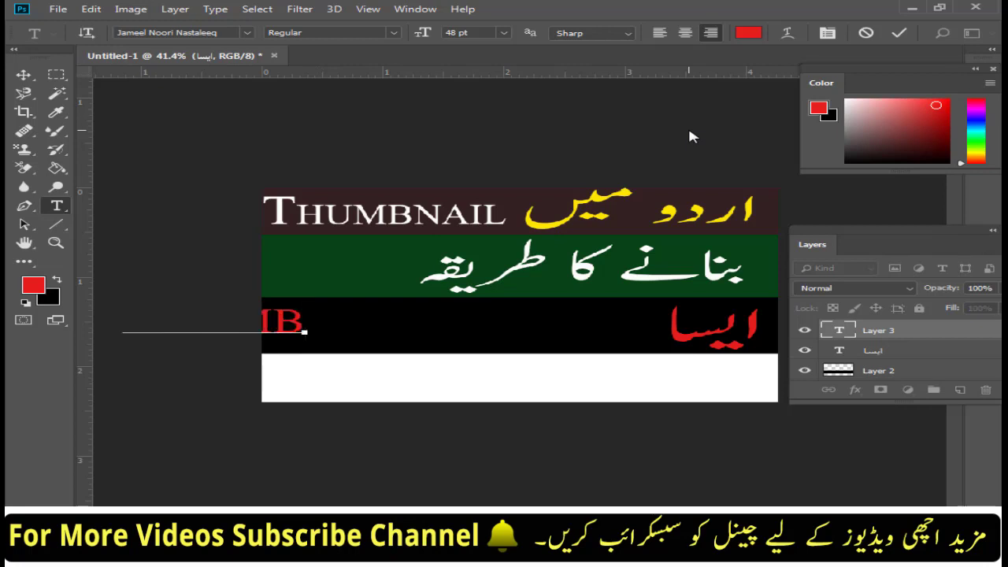
text(NAIL)
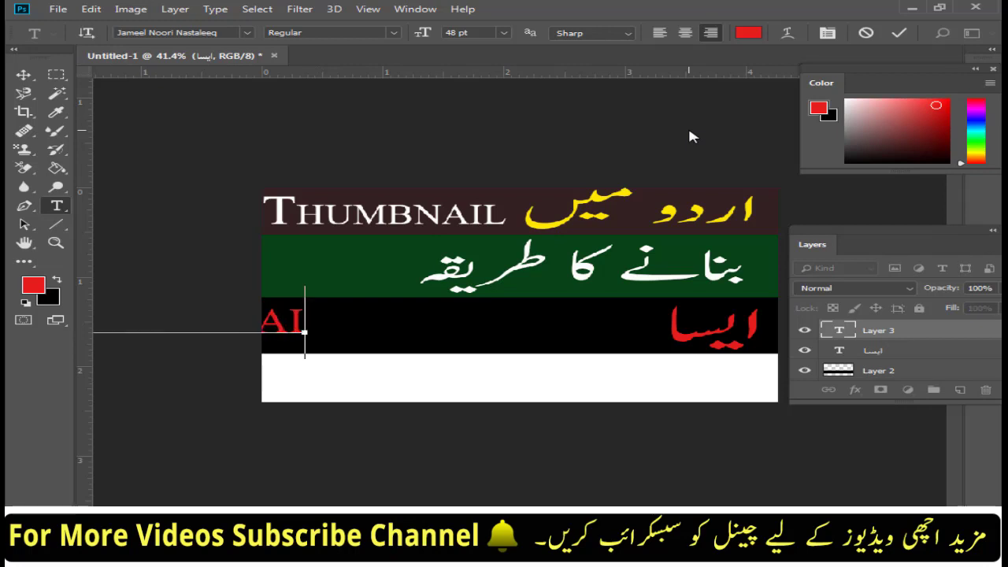
click(25, 75)
drag(275, 318, 608, 330)
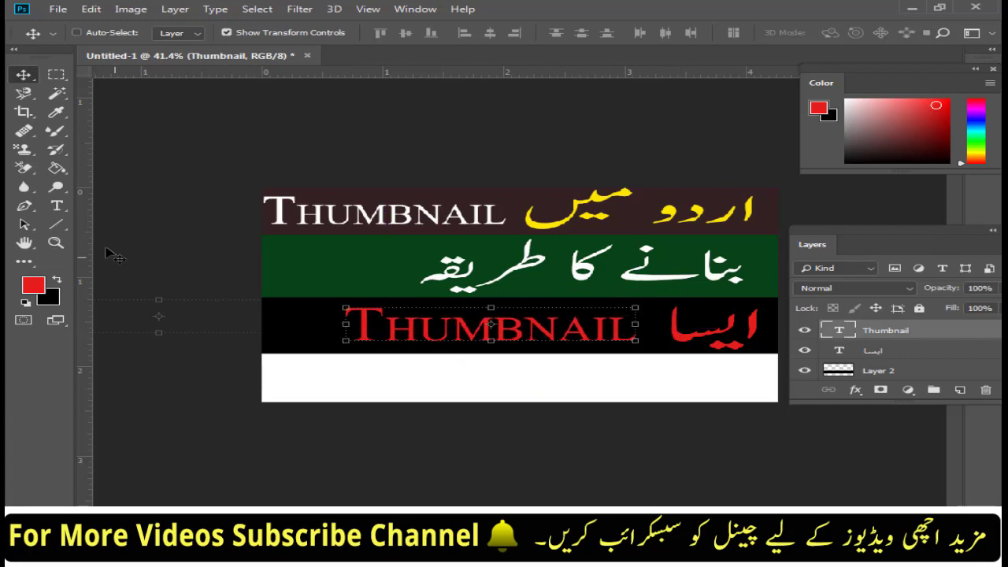
- Recolour the red "Thumbnail" text on the black band to white
click(56, 206)
click(477, 335)
key(ctrl+a)
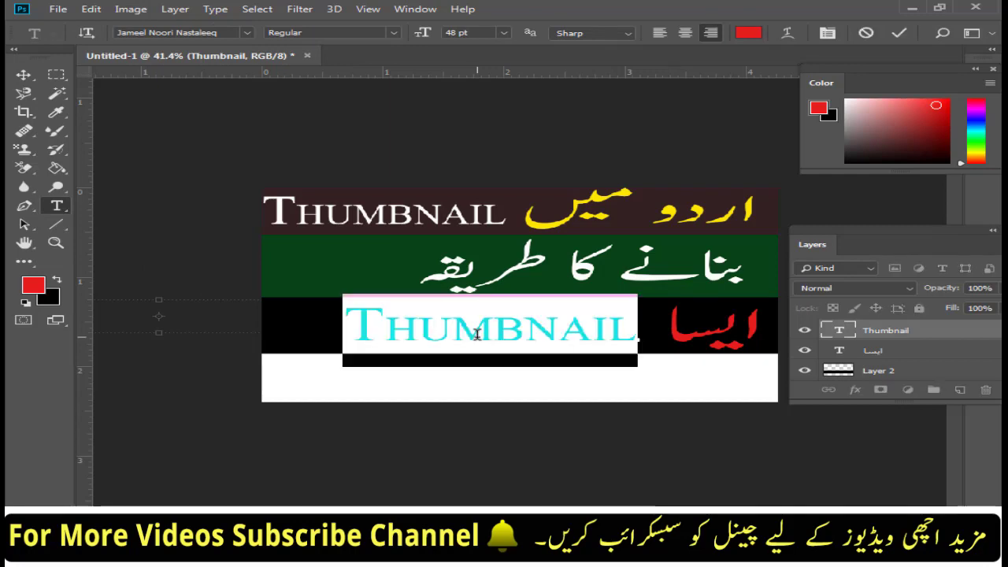
click(748, 32)
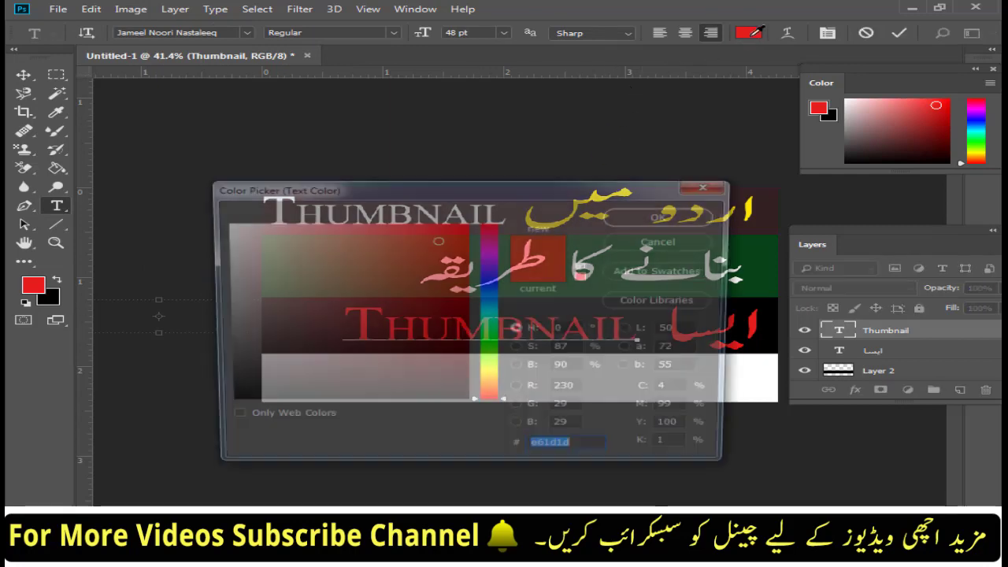
drag(274, 242, 213, 219)
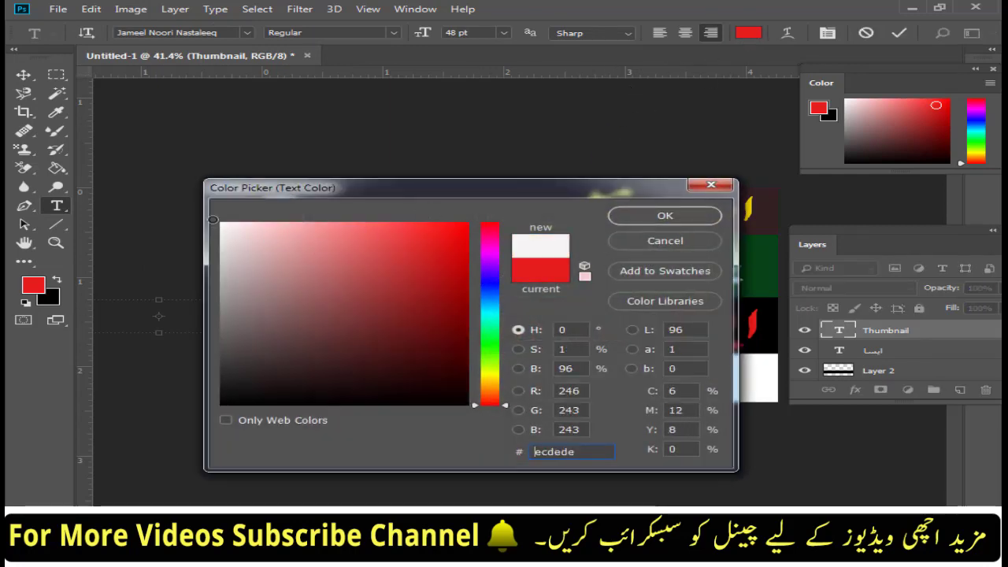
click(697, 219)
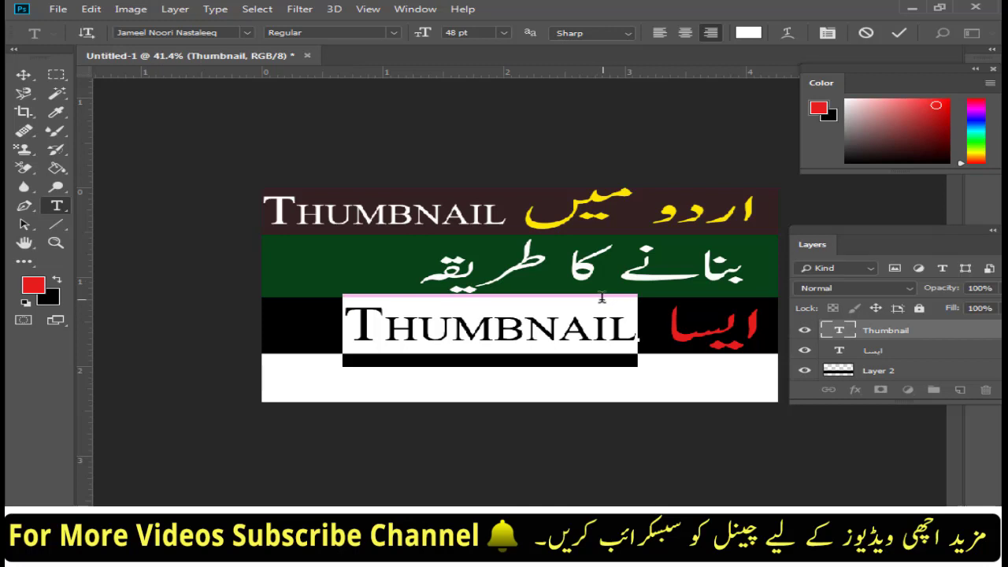
key(ctrl+Return)
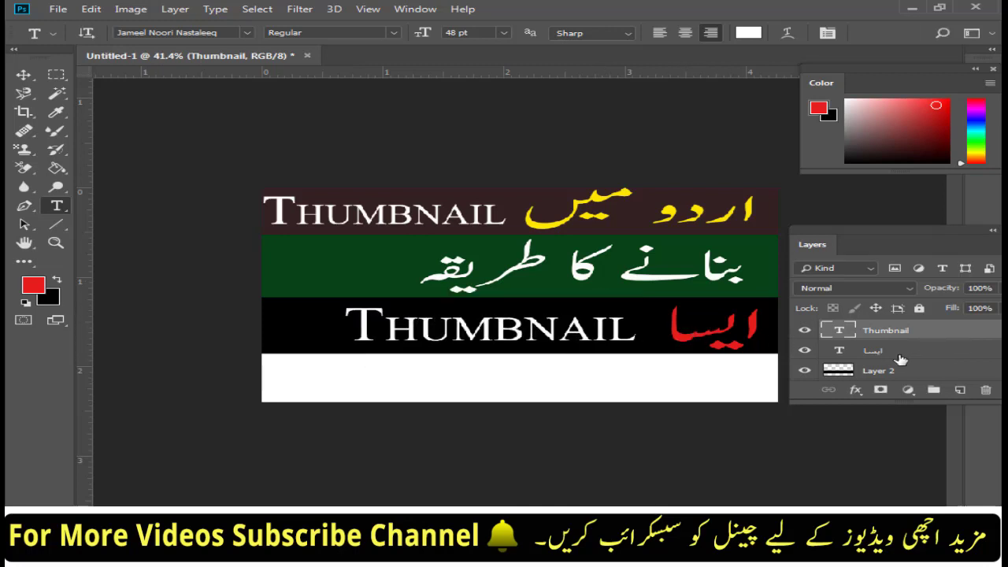
- Recolour the word ایسا on the black band to bright yellow (#f0ff04)
click(898, 354)
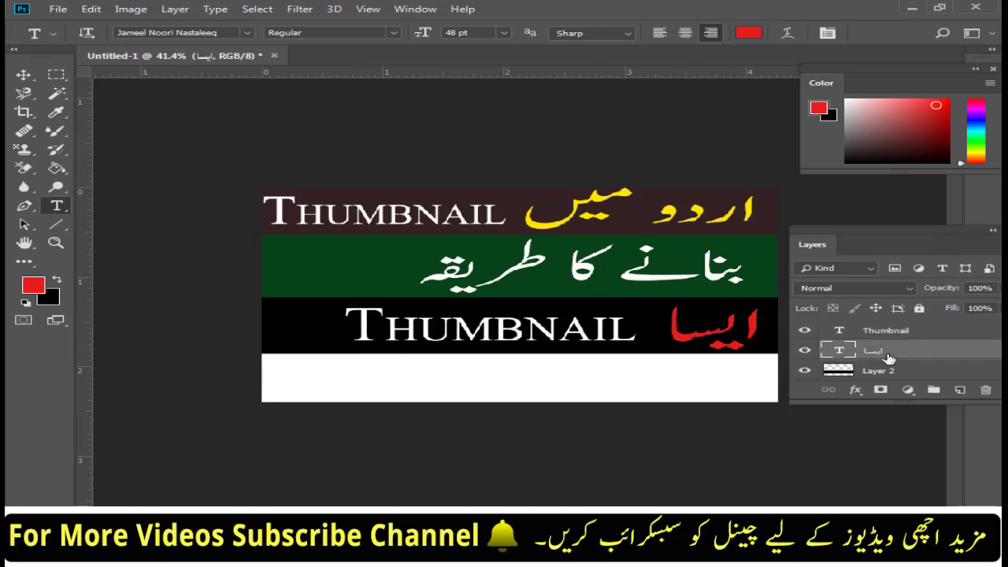
double_click(709, 334)
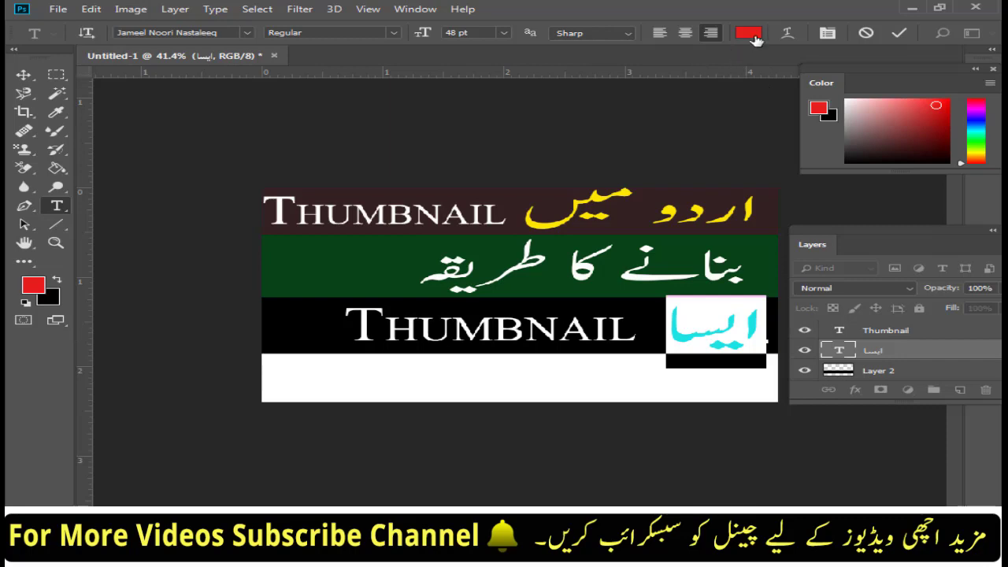
click(753, 37)
drag(491, 393, 490, 373)
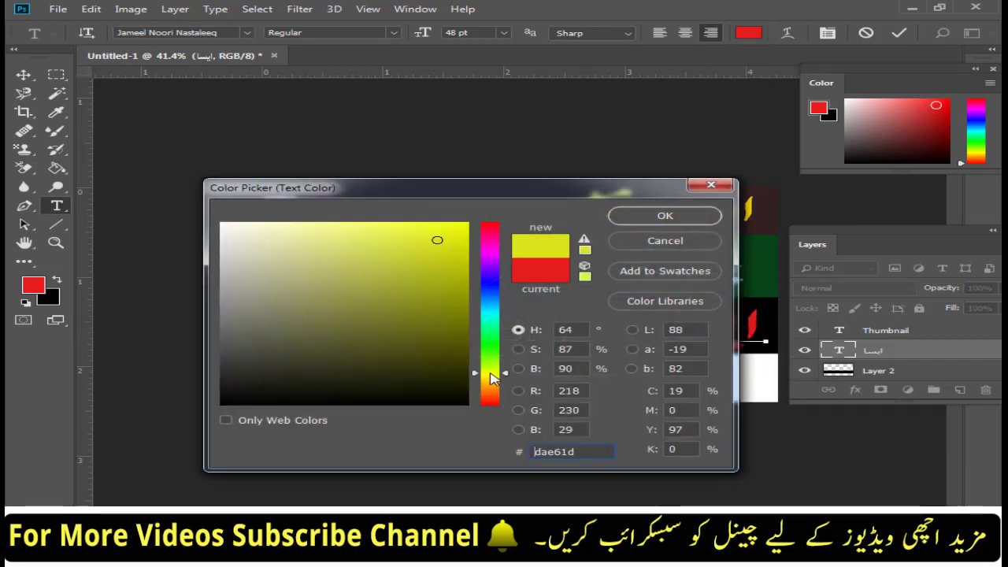
drag(444, 268, 464, 223)
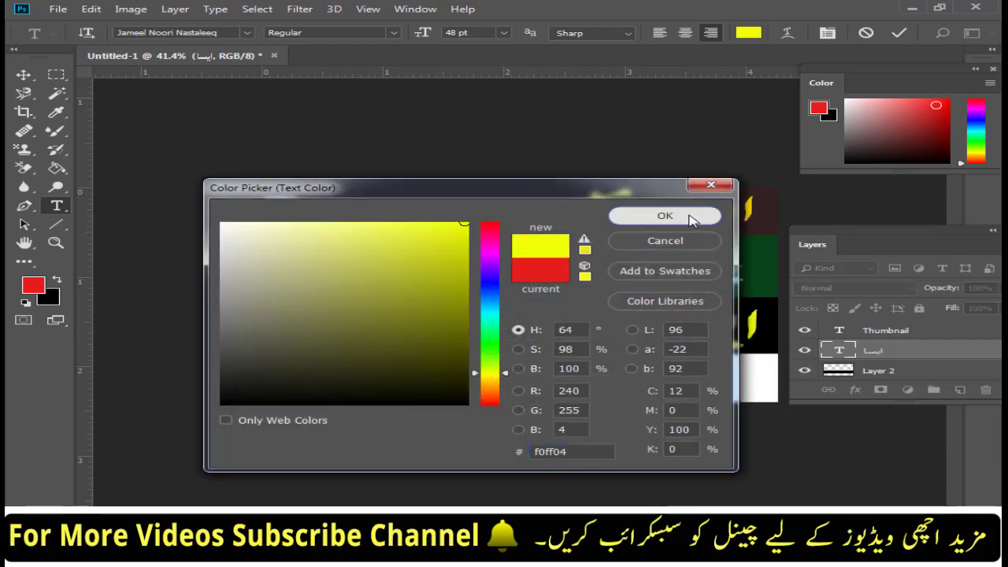
click(688, 215)
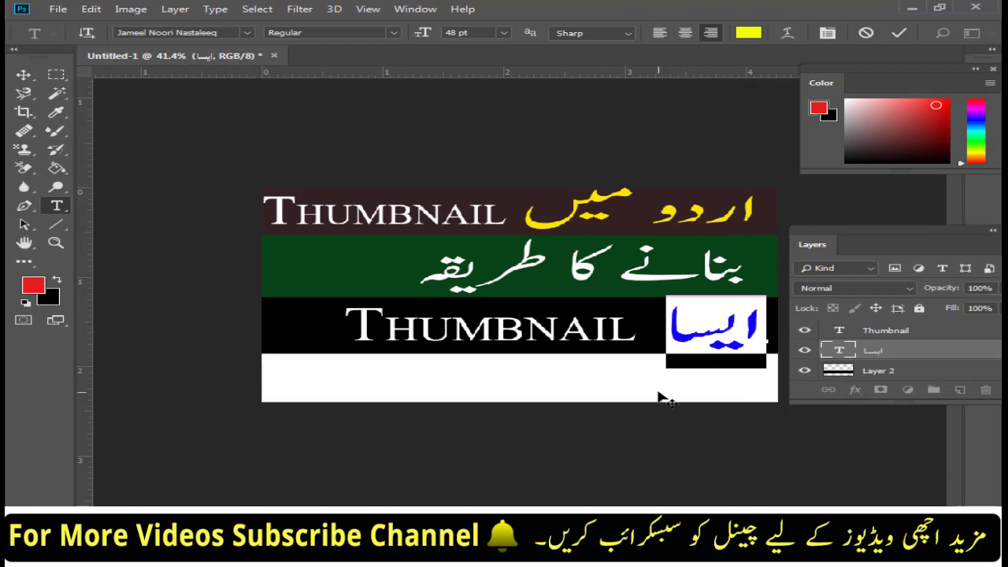
click(608, 398)
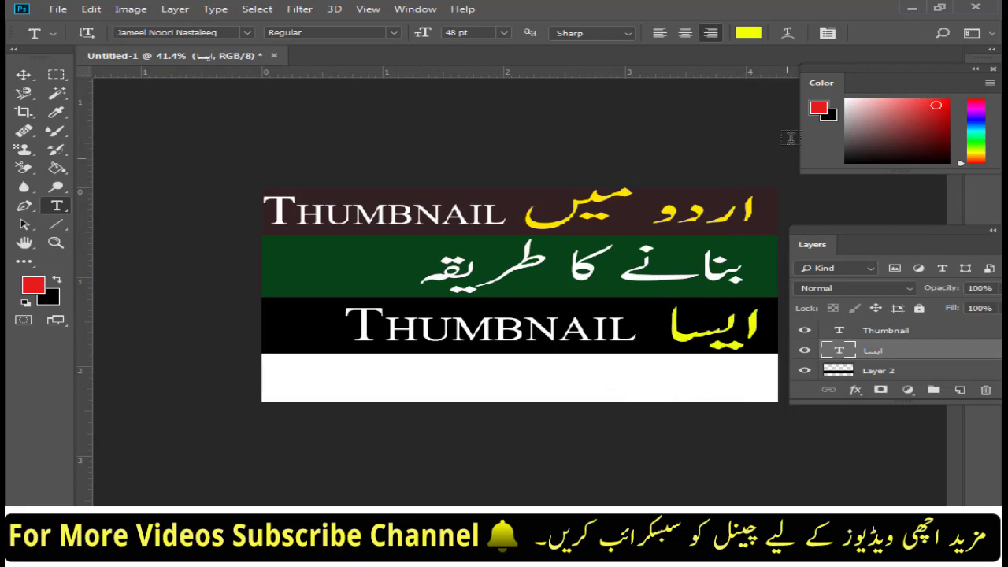
click(709, 331)
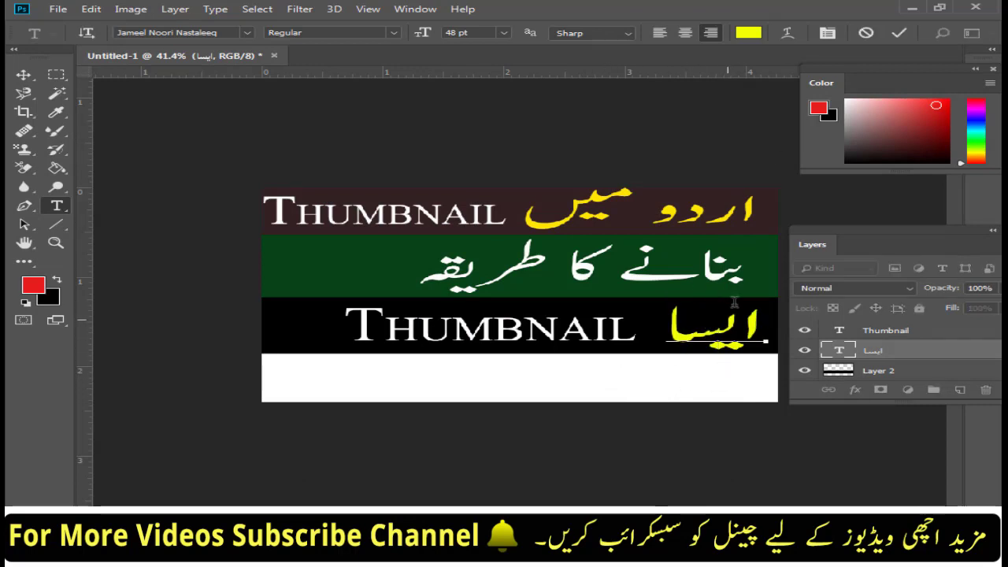
click(900, 34)
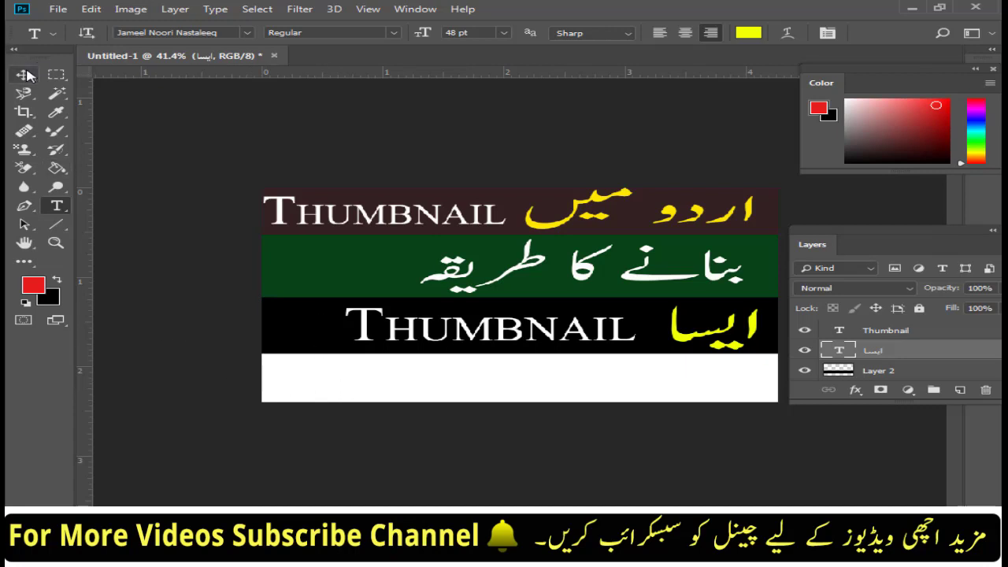
- Select the white strip below the black band and fill it with black (#000000) on a new layer
click(60, 75)
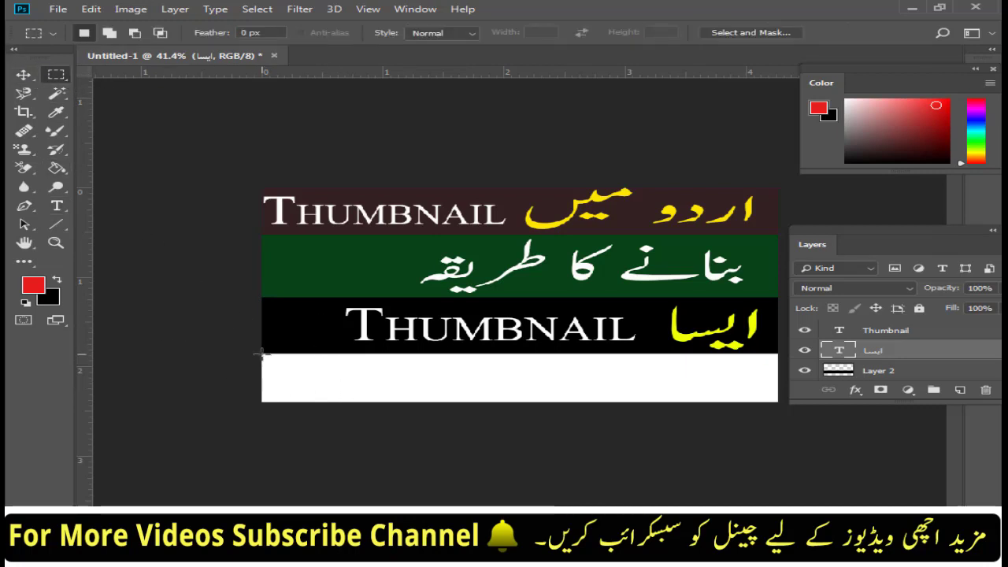
drag(261, 355, 779, 407)
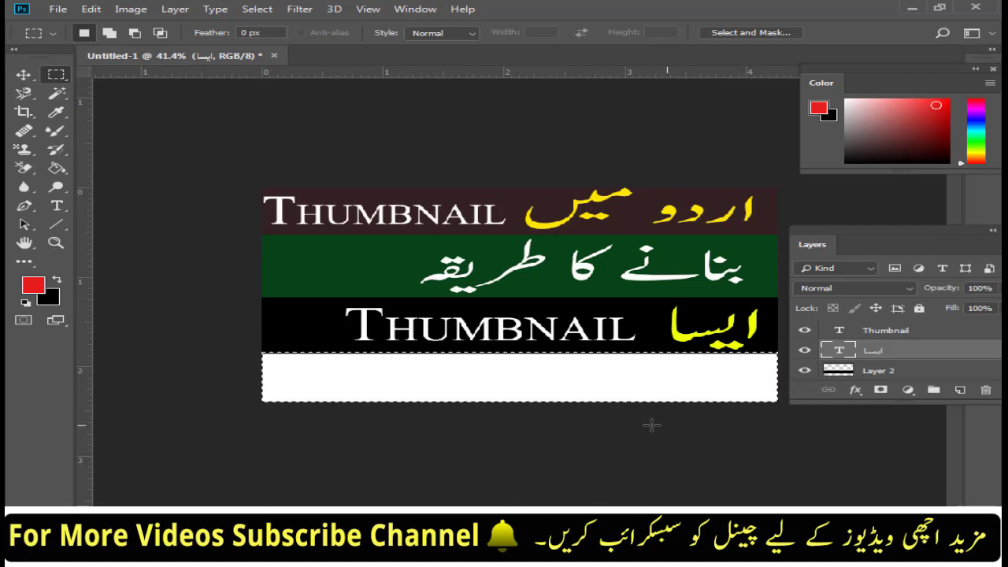
click(51, 299)
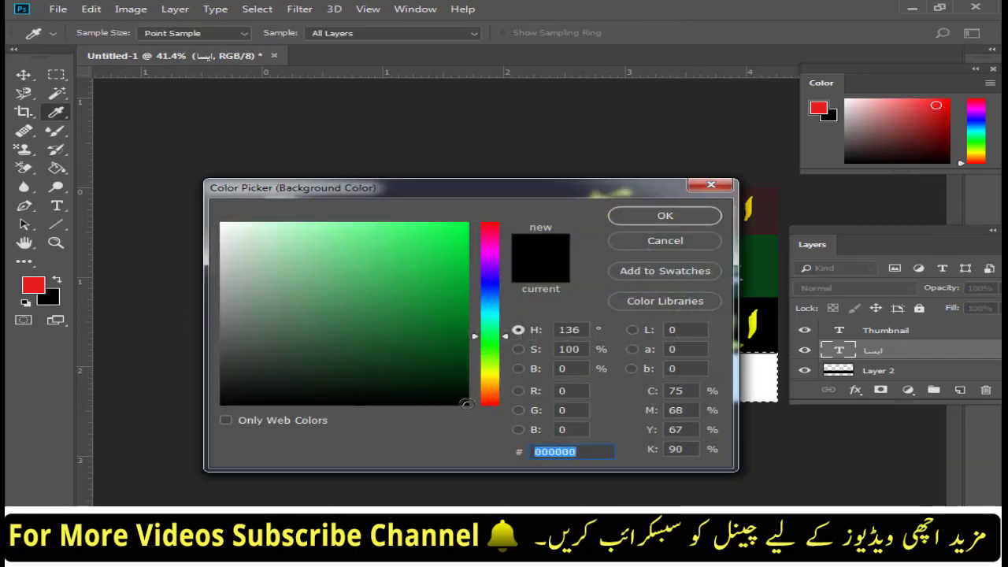
click(465, 403)
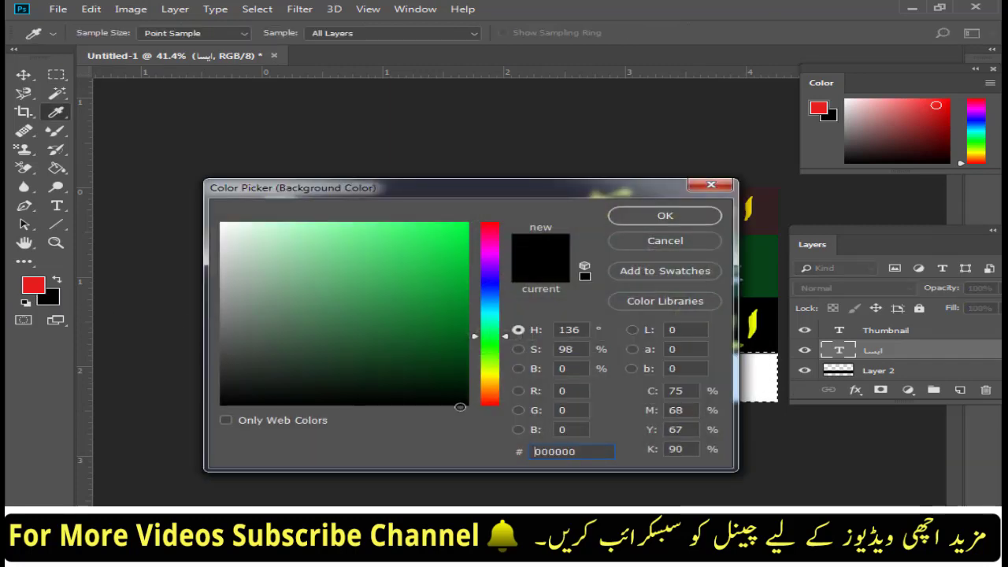
click(665, 215)
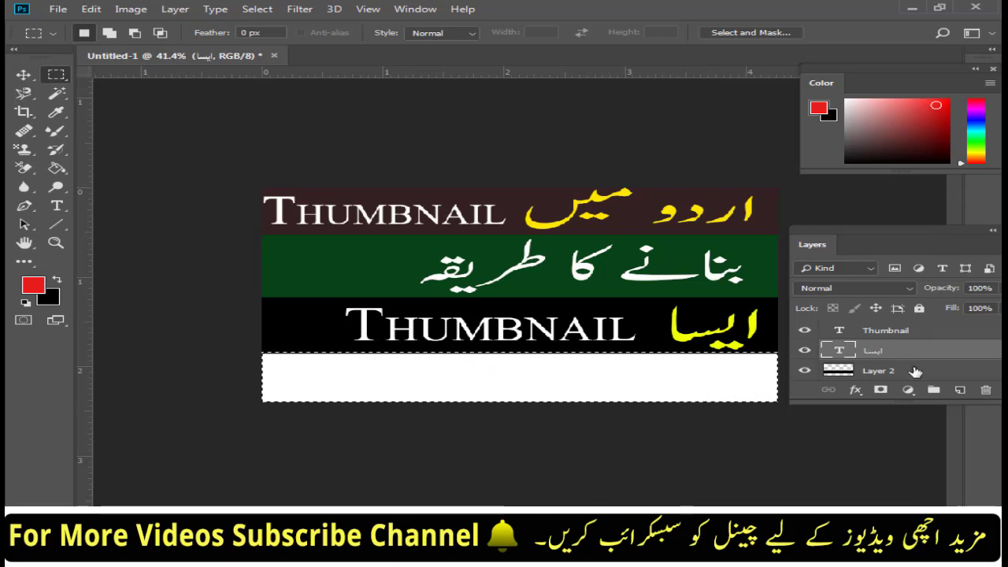
click(961, 391)
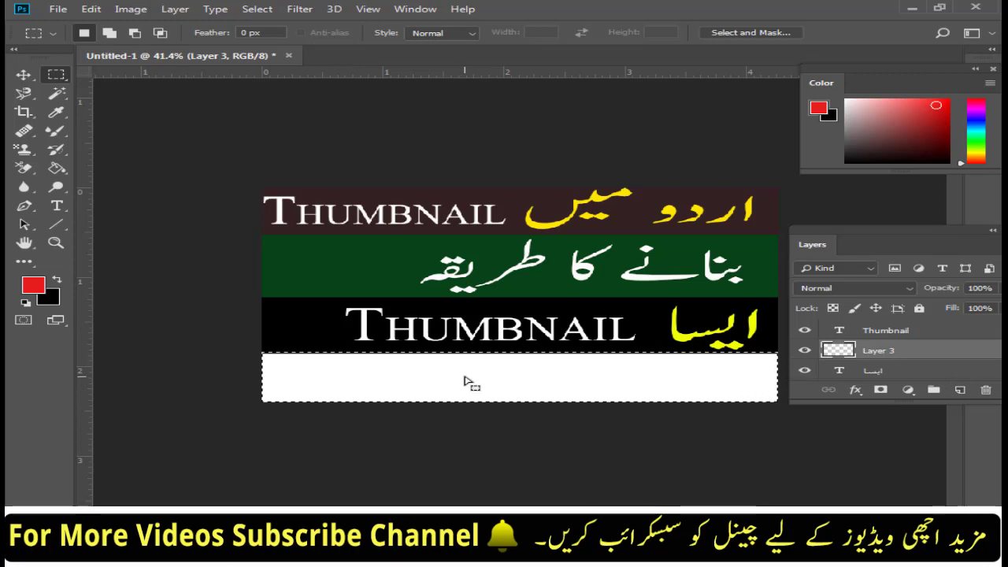
key(ctrl+BackSpace)
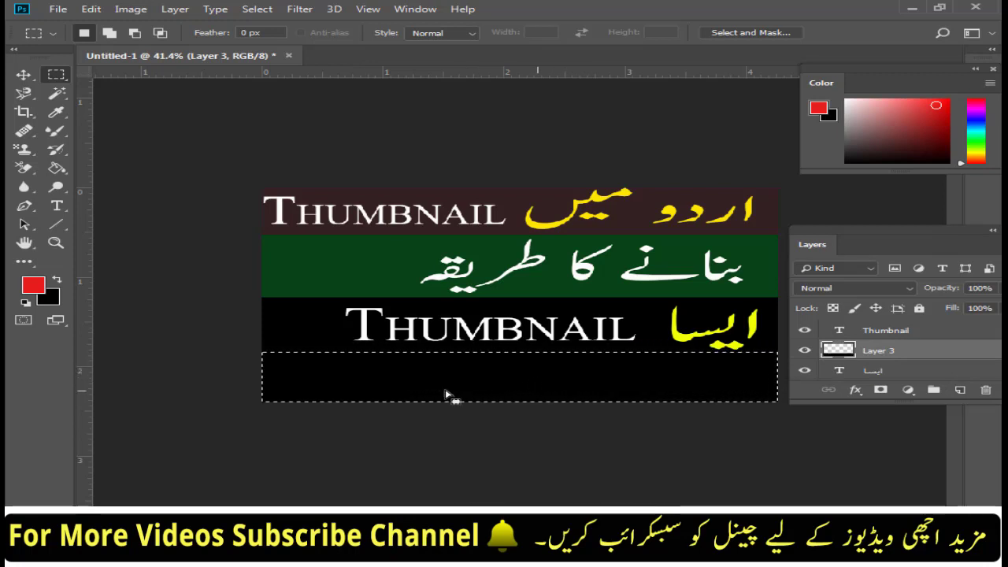
- Switch the keyboard language to Urdu and add the text کہ لوگ کلک کرنے پر مجبور on the lowest black strip
click(58, 207)
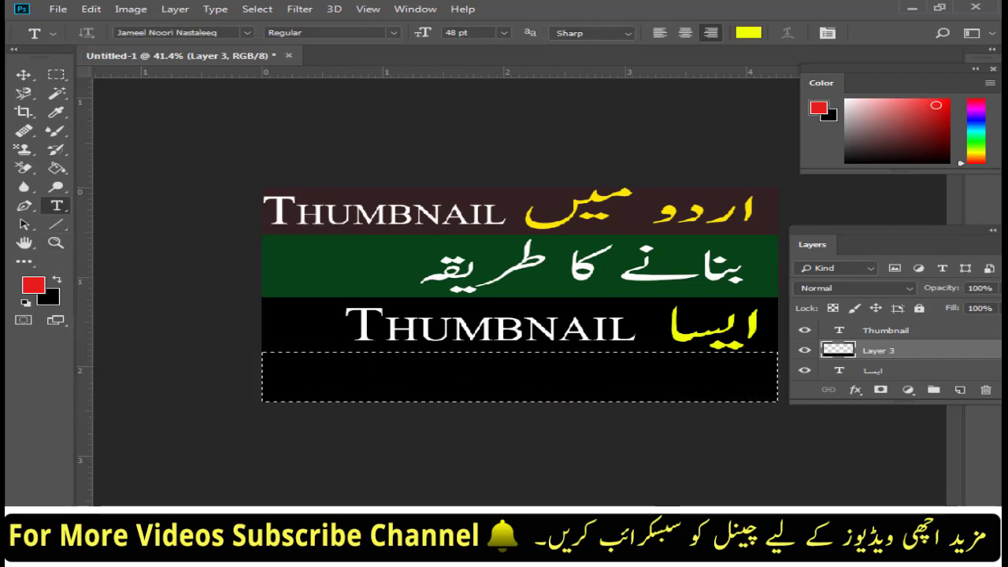
click(816, 549)
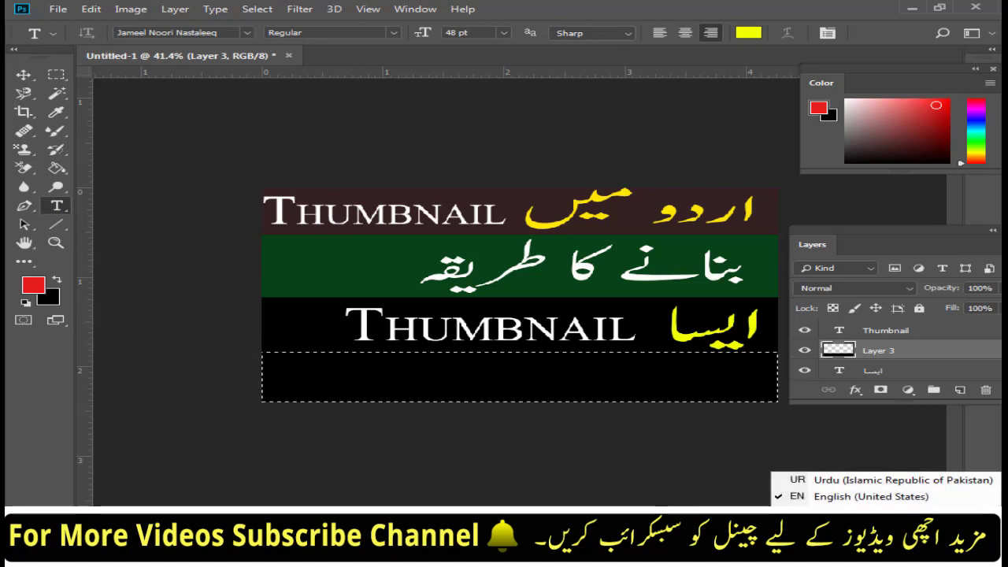
click(819, 480)
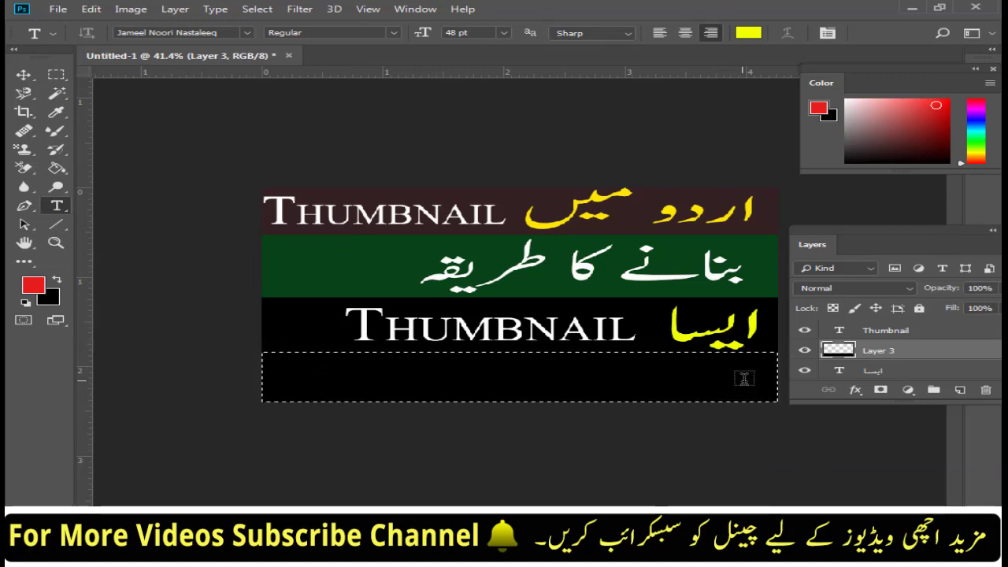
click(743, 379)
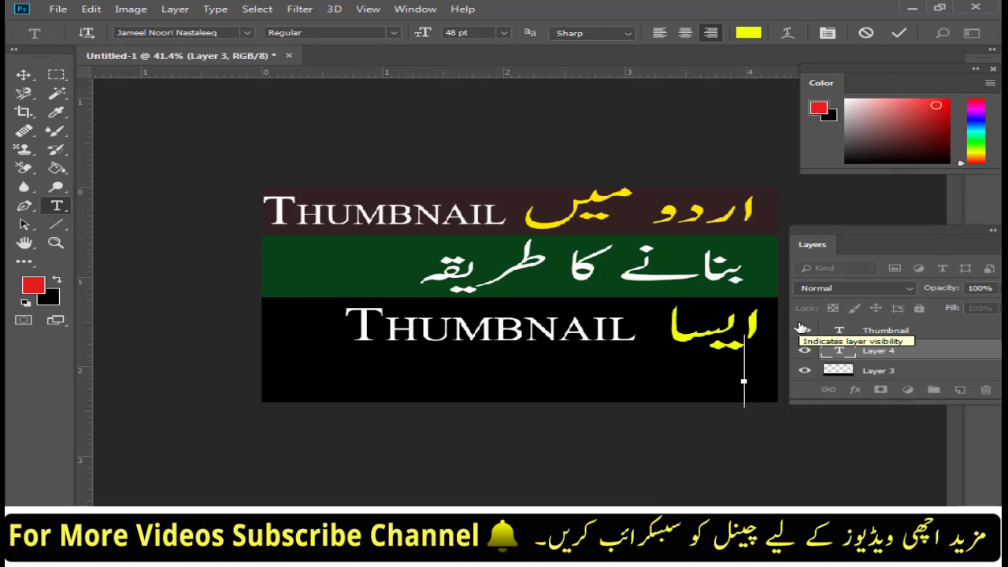
text(ک)
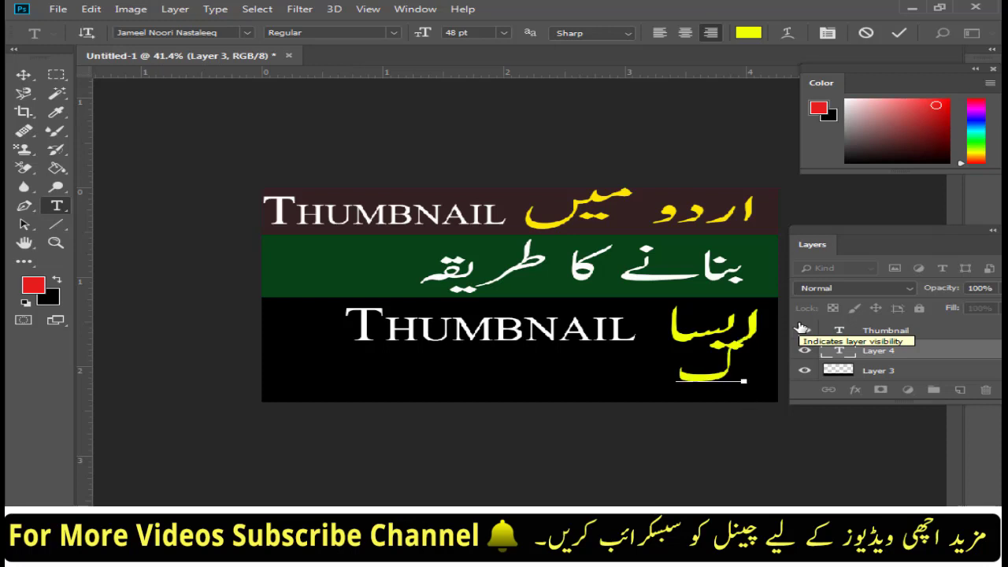
text( لو)
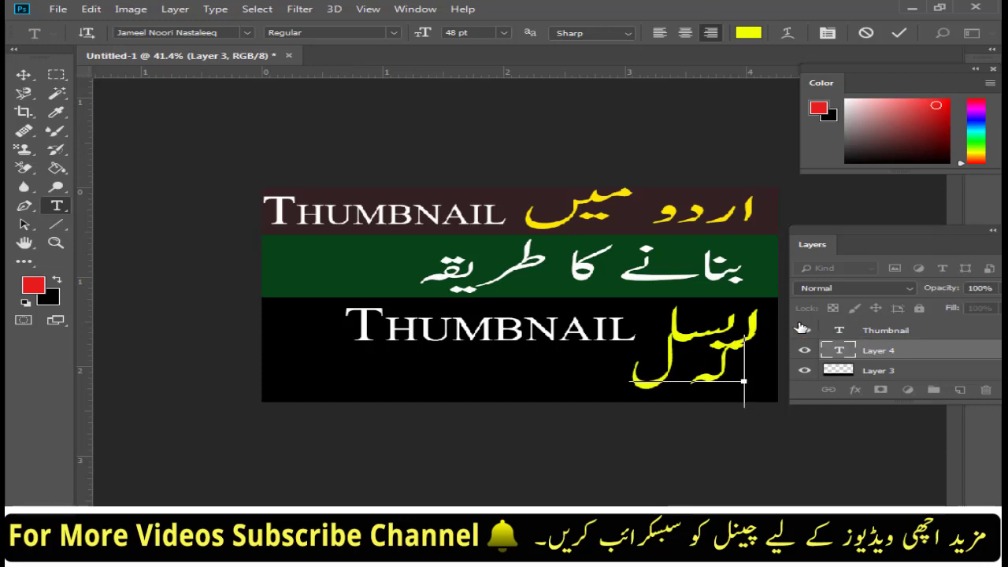
text(ح)
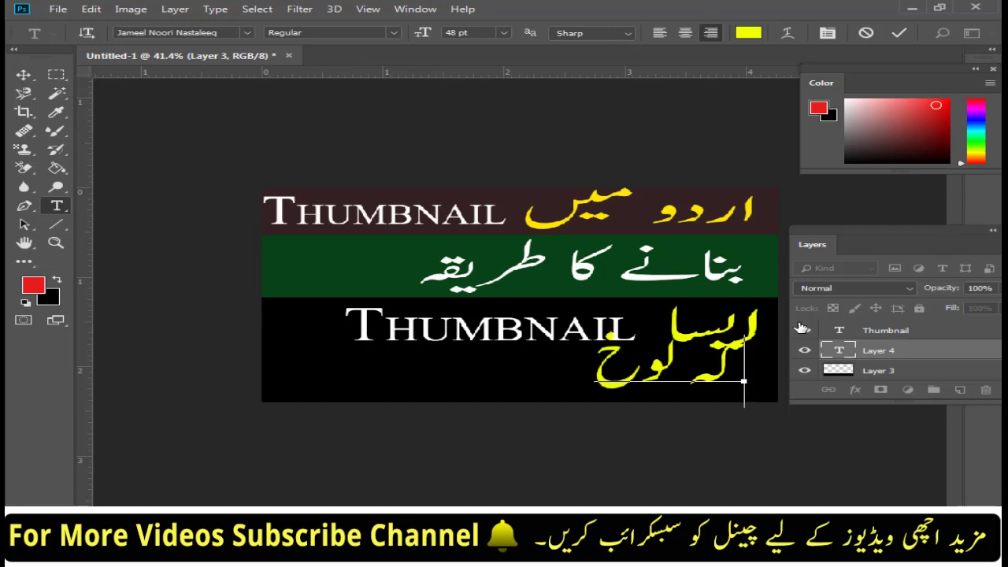
key(BackSpace)
text(گ)
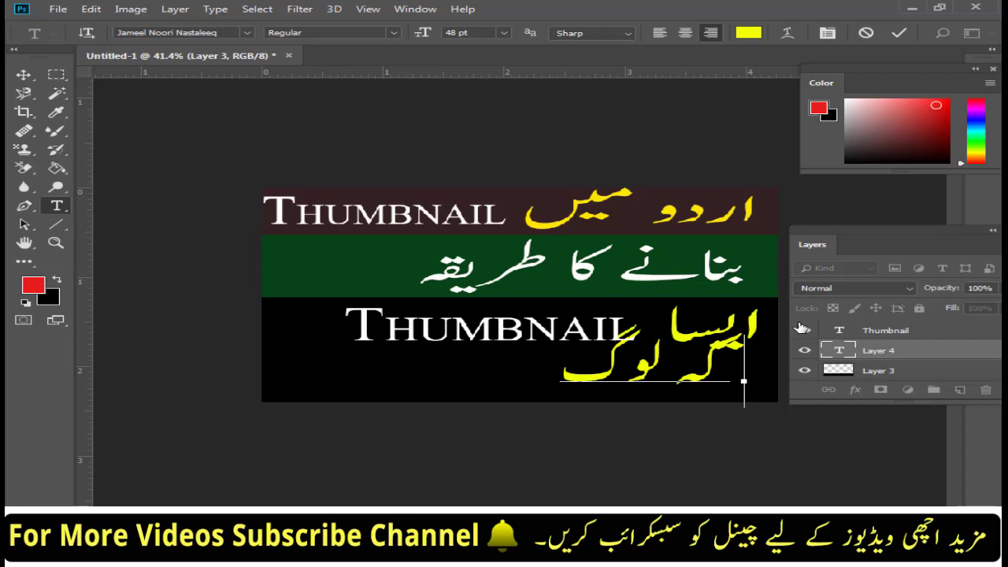
text( کل)
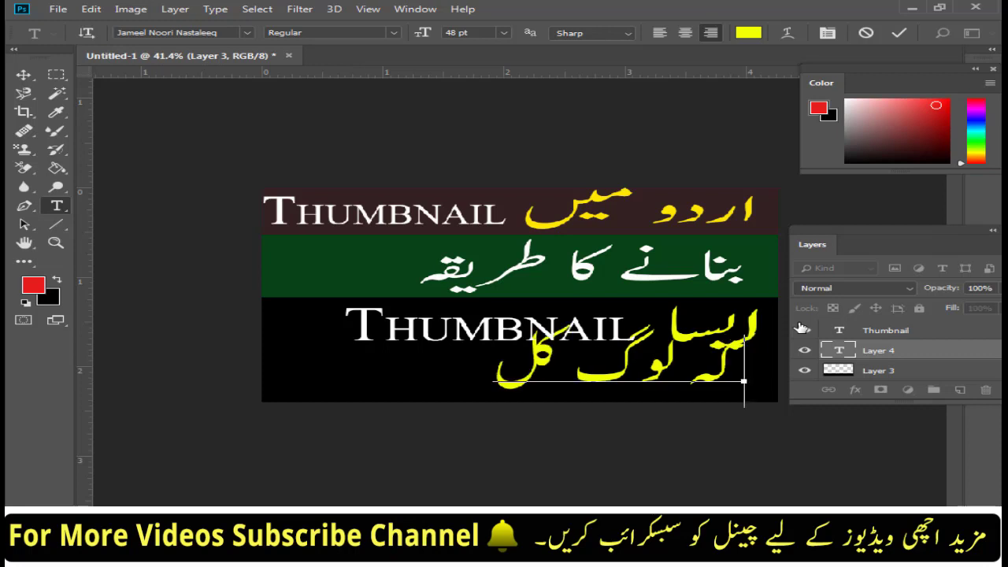
text(ک کر)
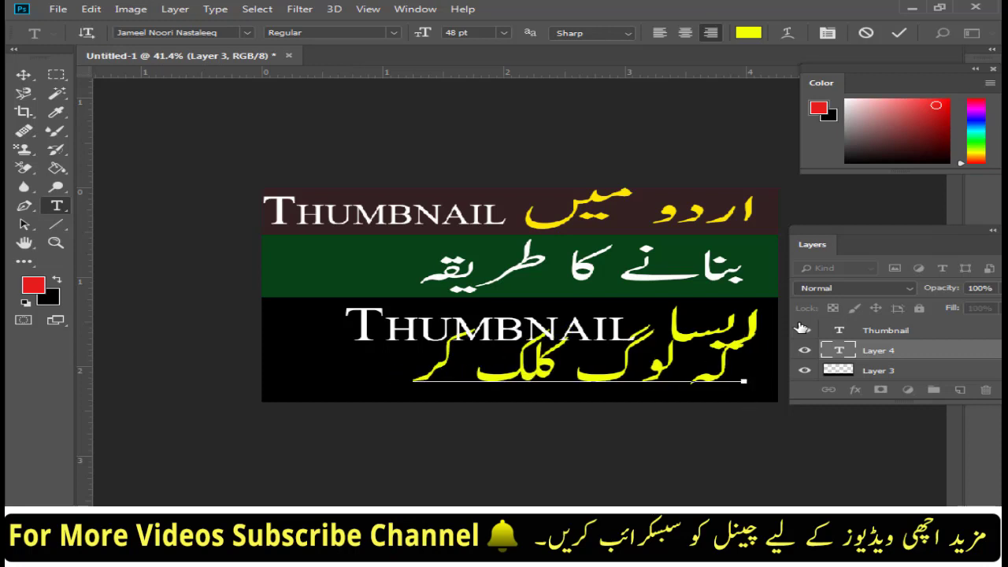
text(نے ب)
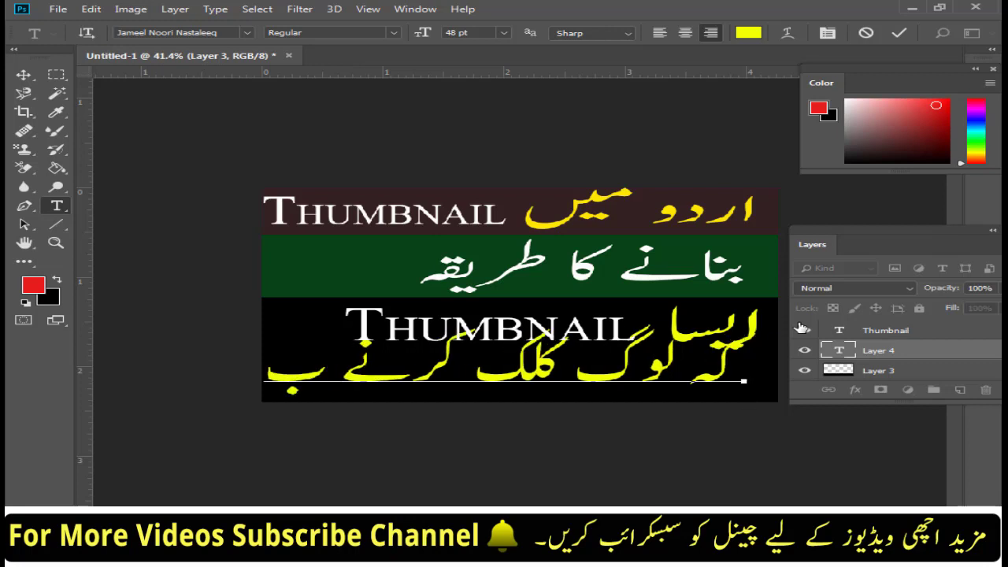
key(BackSpace)
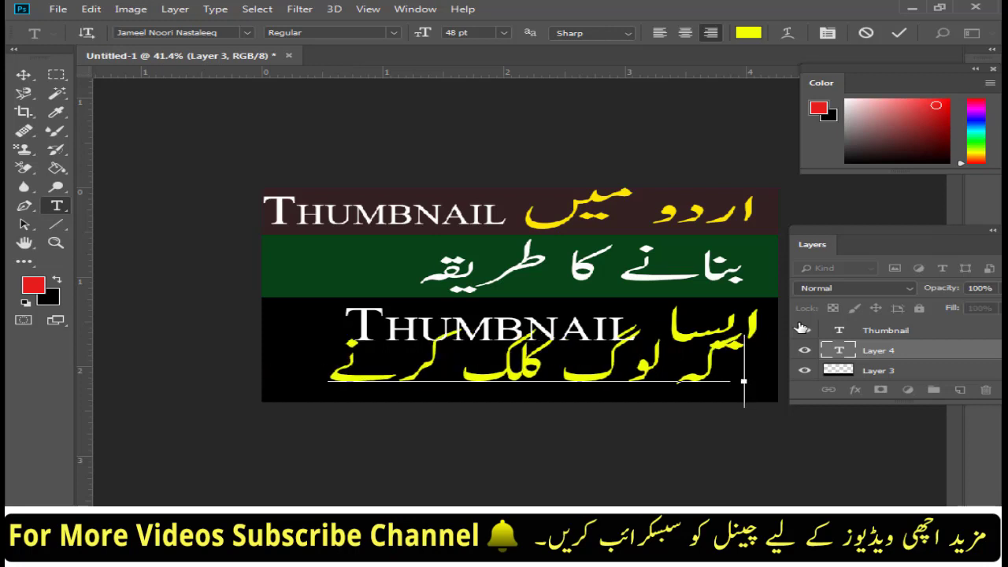
text(پر)
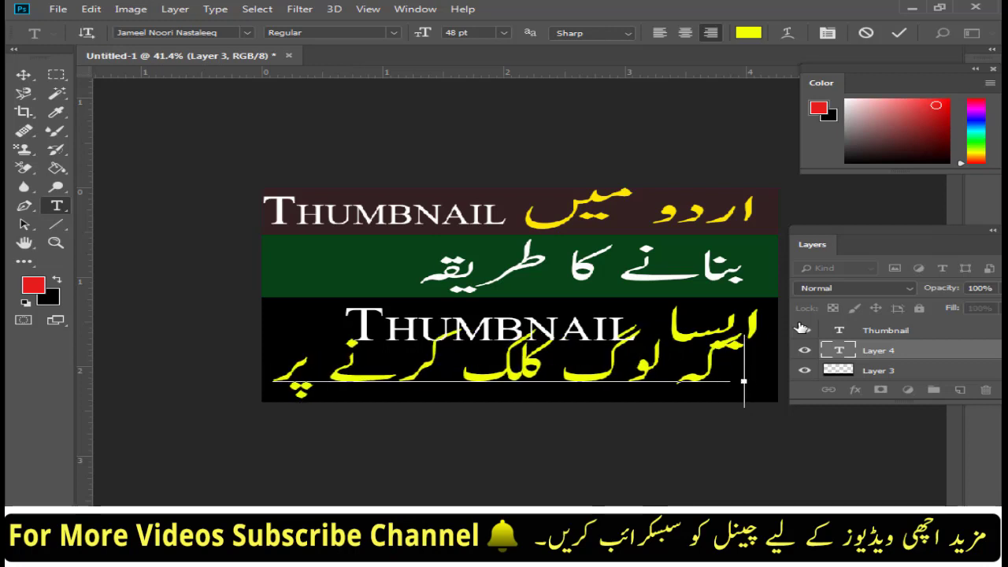
text( مج)
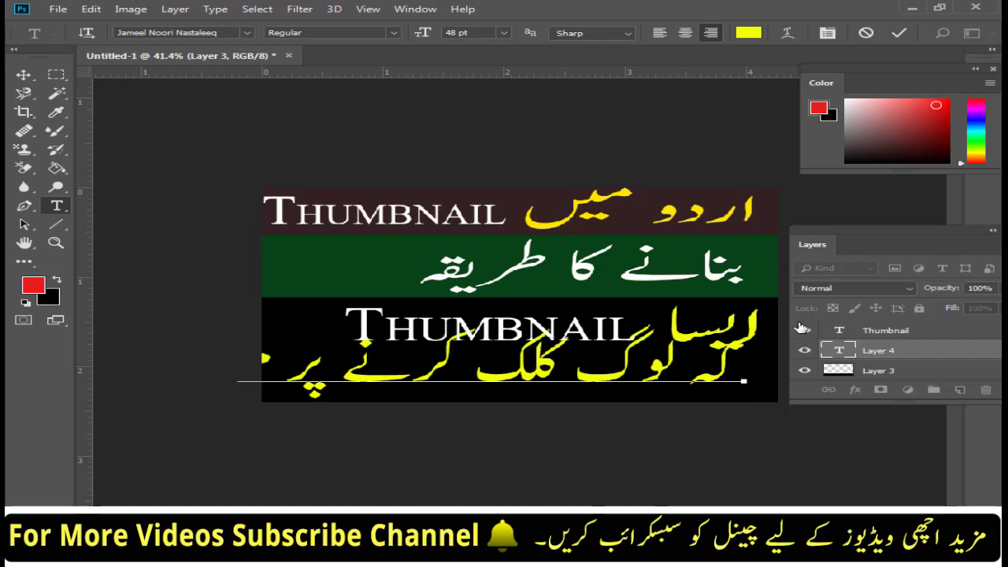
text(بو)
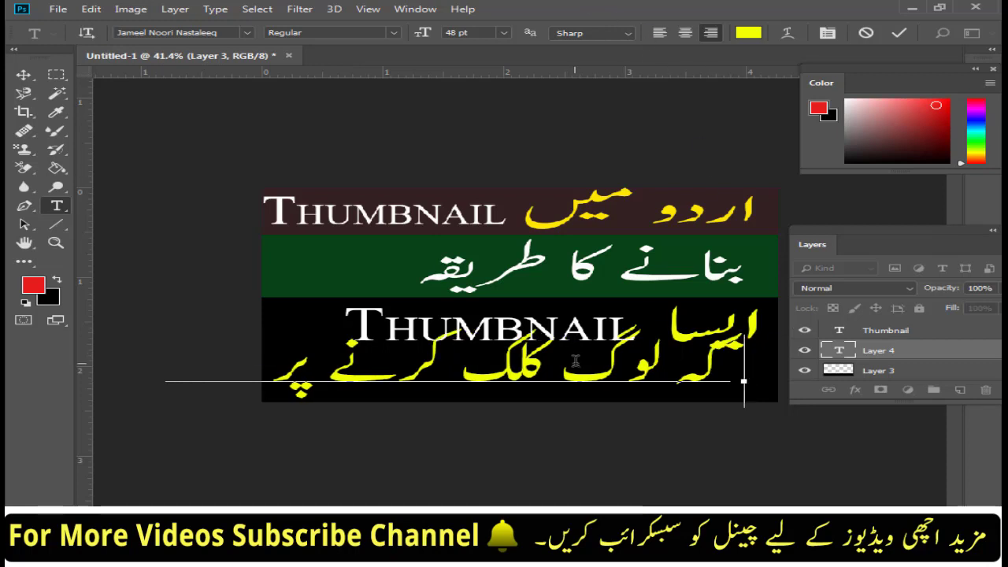
- Set the new Urdu line's size to 24 pt and complete its sentence with ہو جائیں
key(ctrl+a)
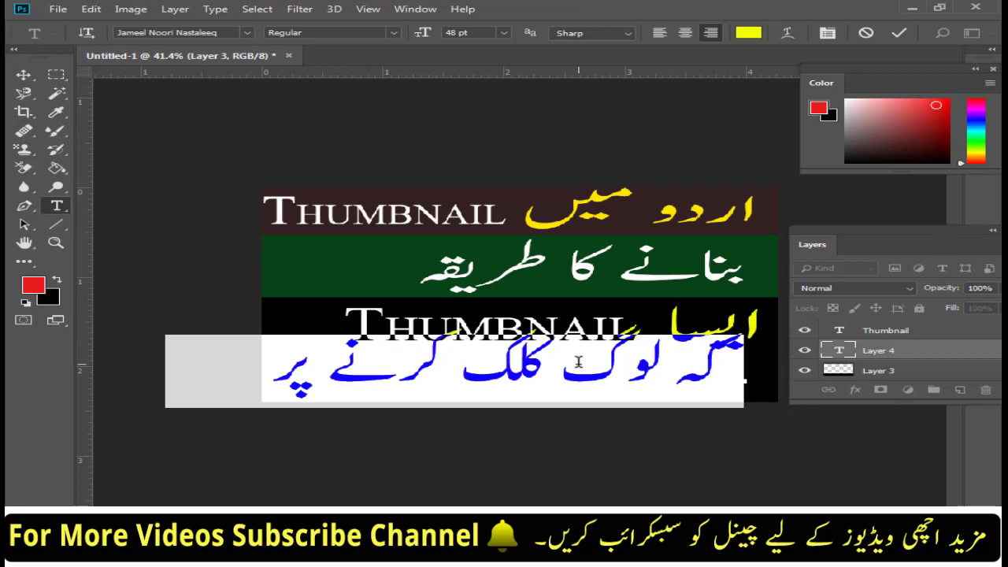
click(504, 32)
click(476, 150)
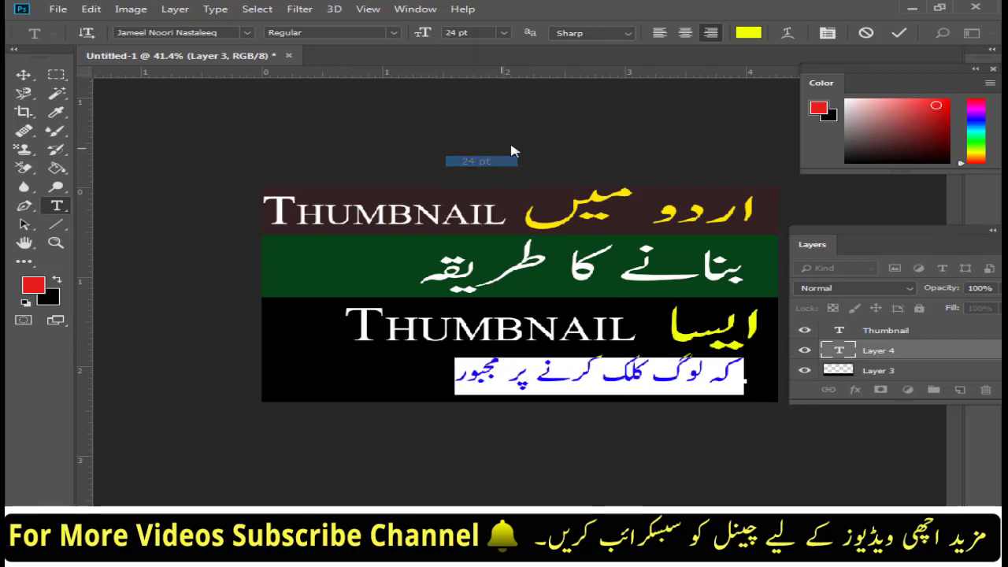
click(450, 371)
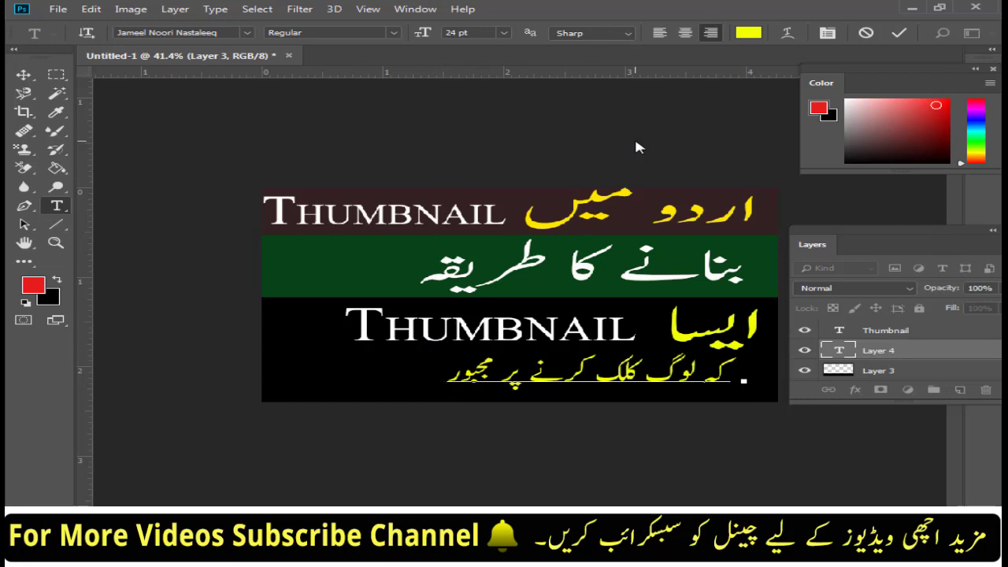
text(ہ)
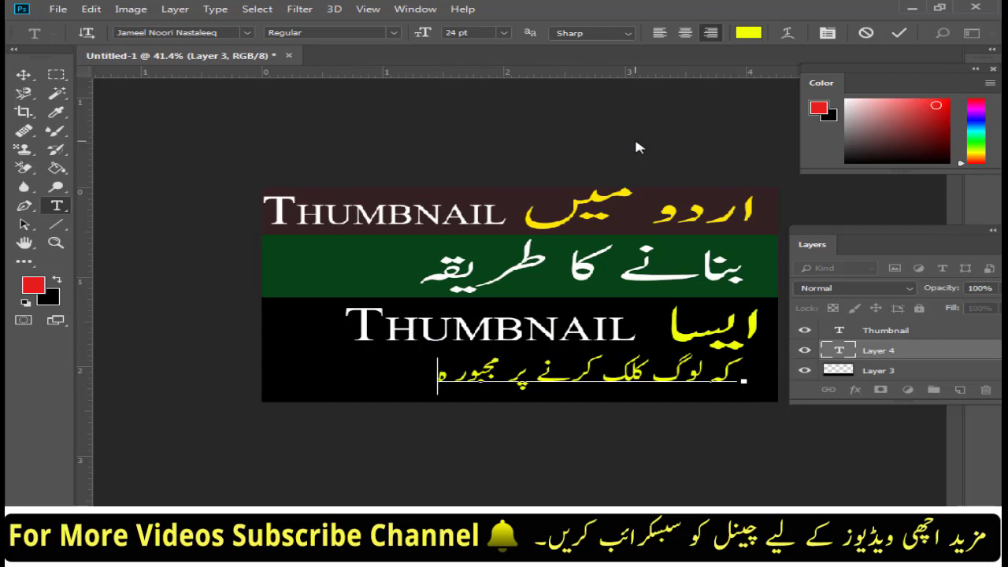
text(و جاے)
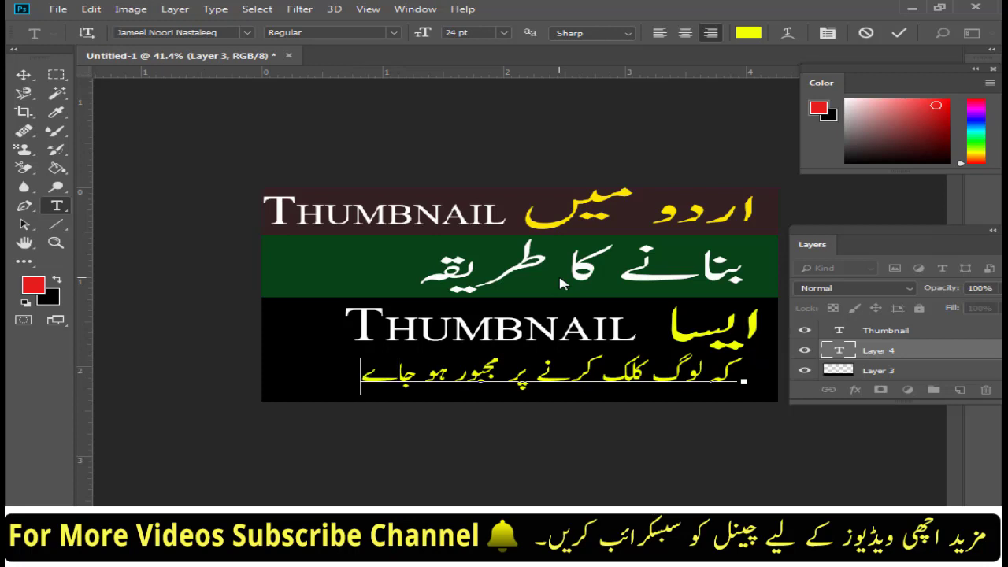
key(Home)
text(ئ)
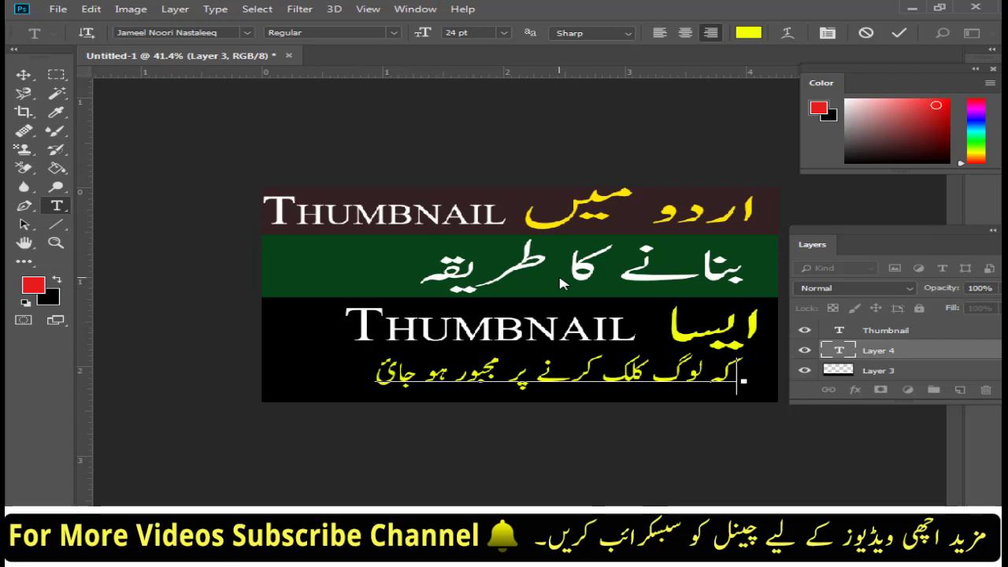
text(یں)
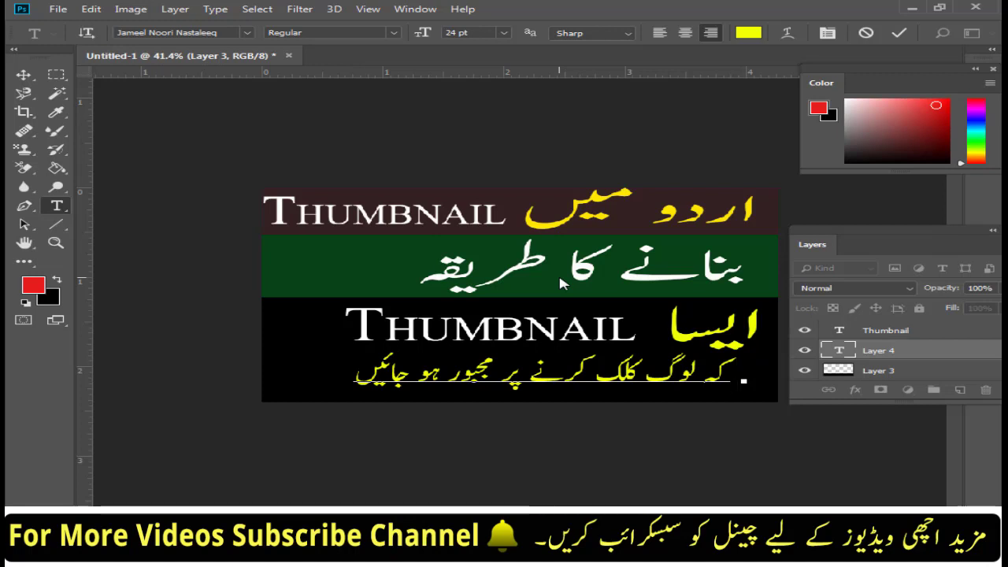
- Set the whole lowest Urdu line to 30 pt and recolour it white (#ffffff)
triple_click(566, 367)
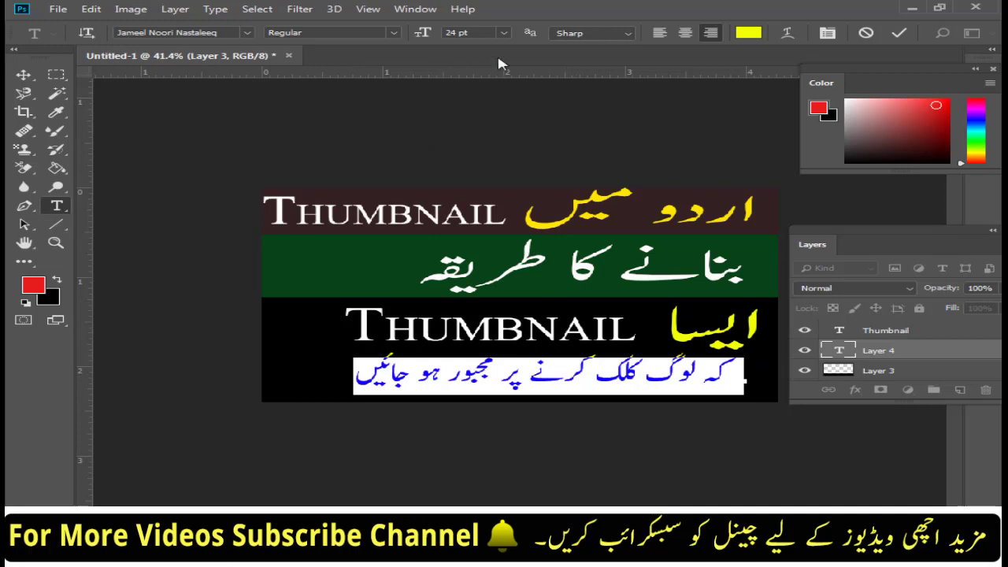
click(503, 33)
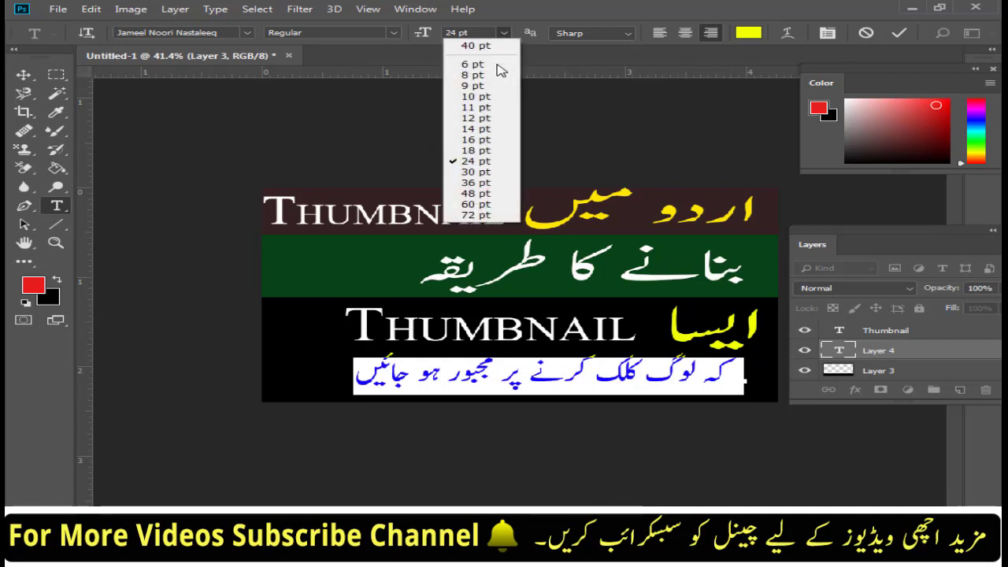
click(482, 172)
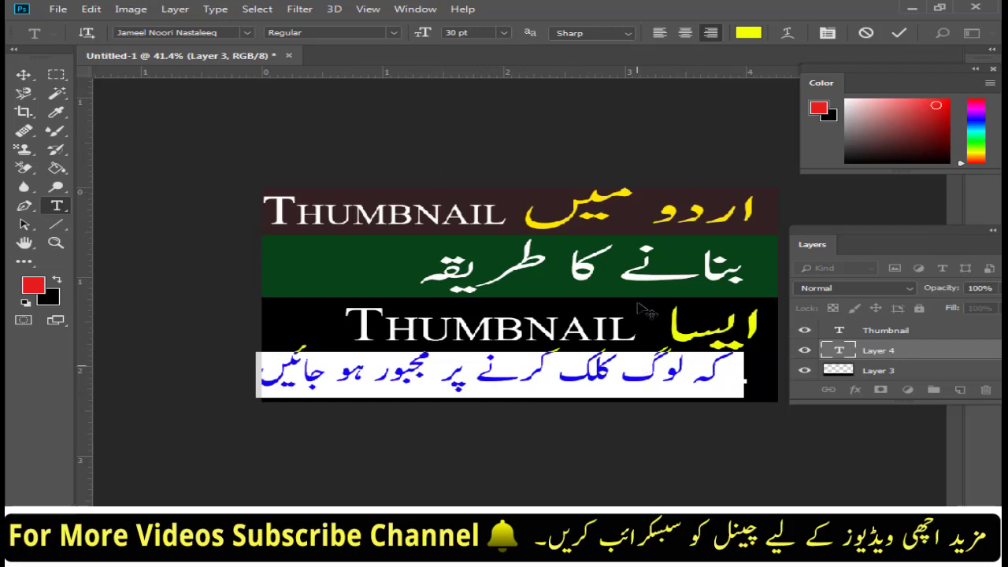
click(750, 35)
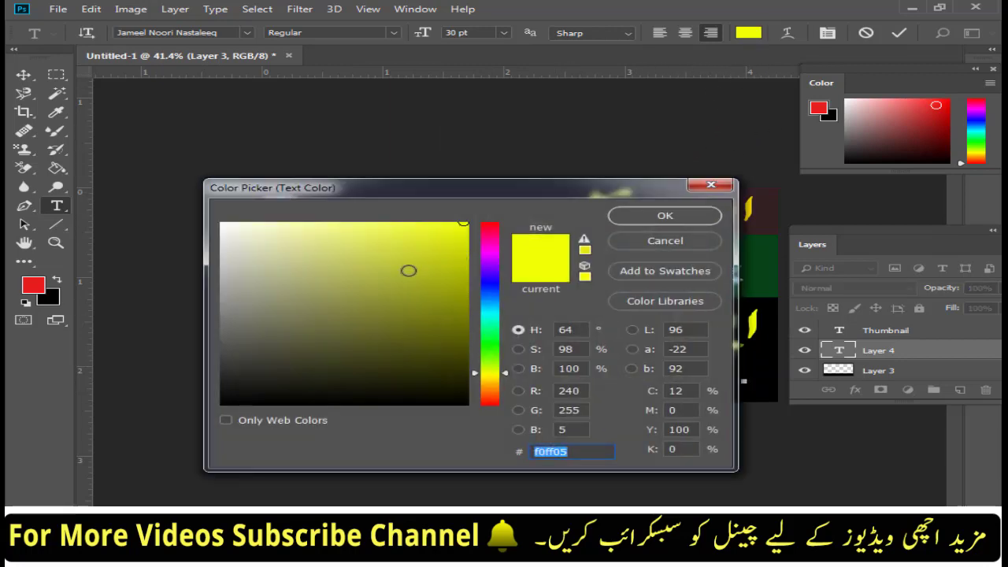
drag(323, 264, 211, 221)
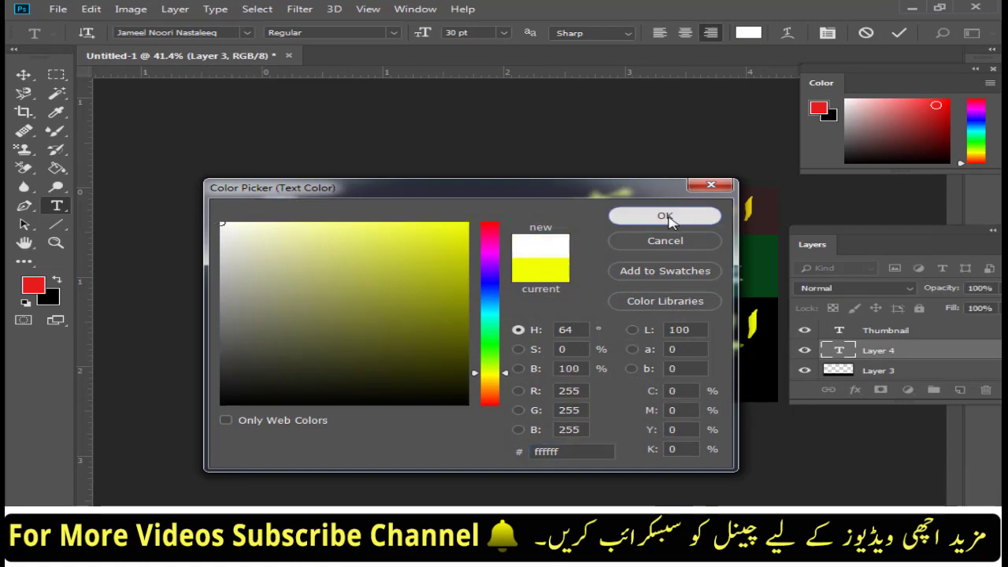
click(669, 218)
click(749, 386)
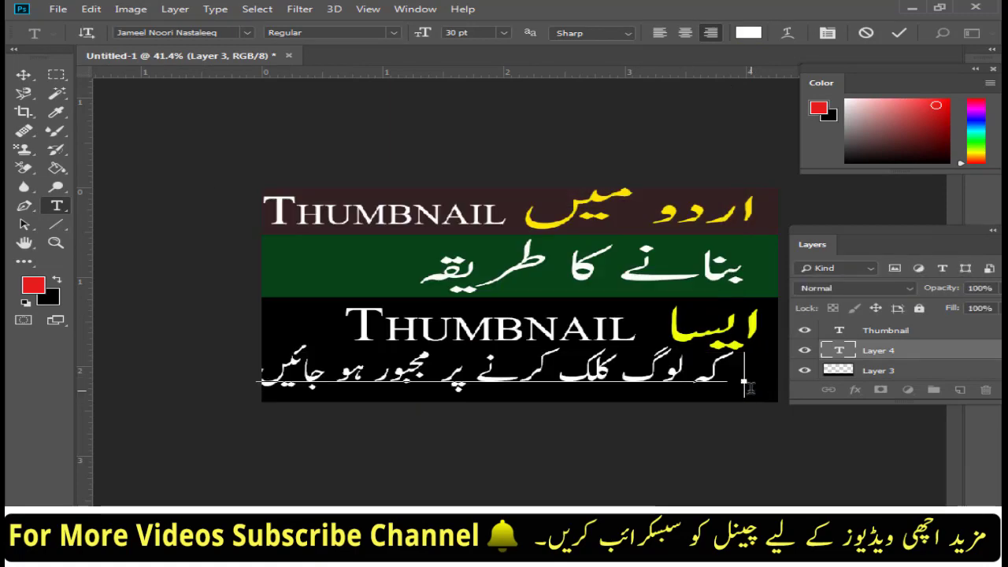
- Move the white Urdu line slightly down and to the right so it fits within the lowest black strip
click(24, 74)
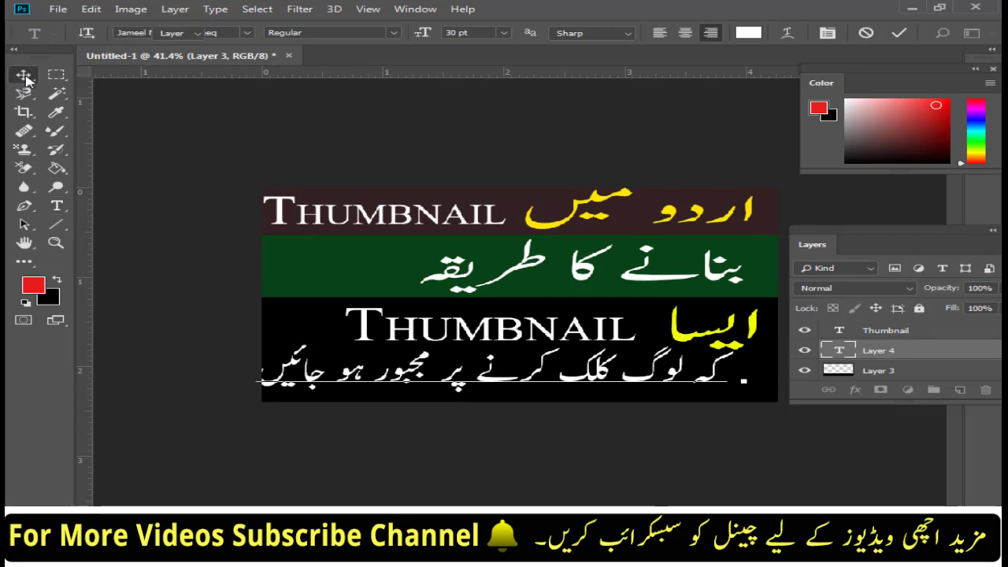
mouse_move(447, 374)
mouse_down()
mouse_move(484, 378)
mouse_move(463, 384)
mouse_up()
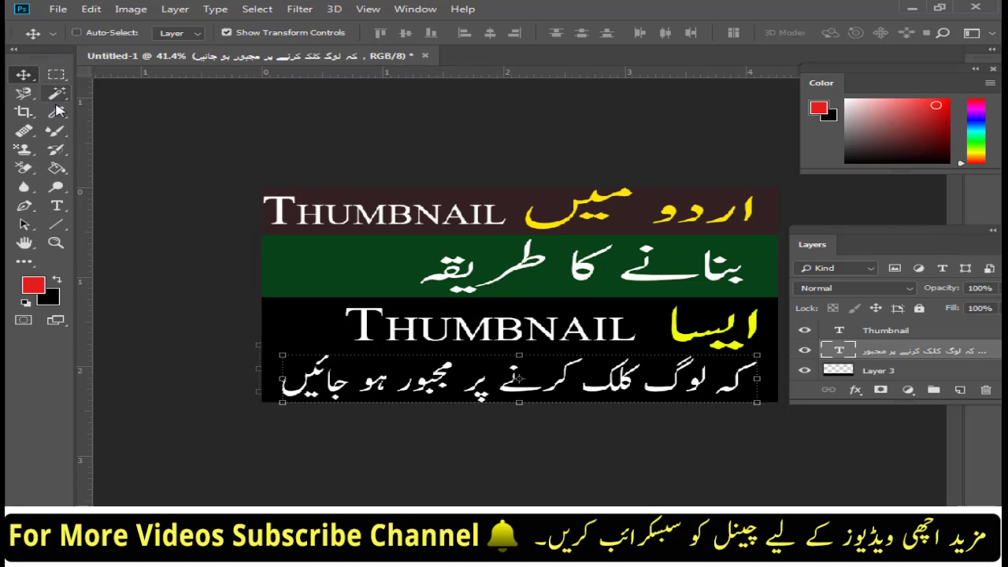
click(57, 205)
click(430, 375)
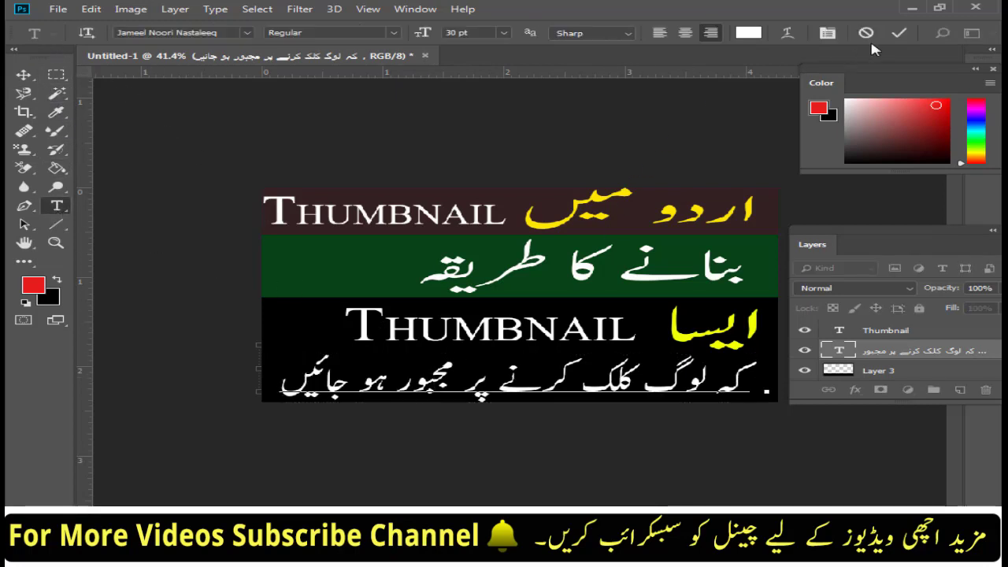
click(899, 34)
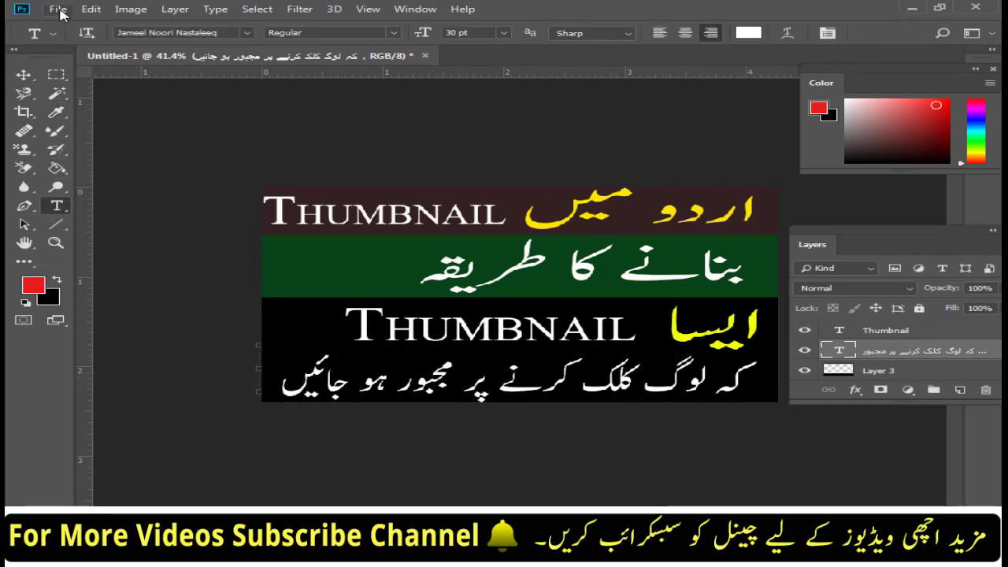
- Save the thumbnail document
click(58, 10)
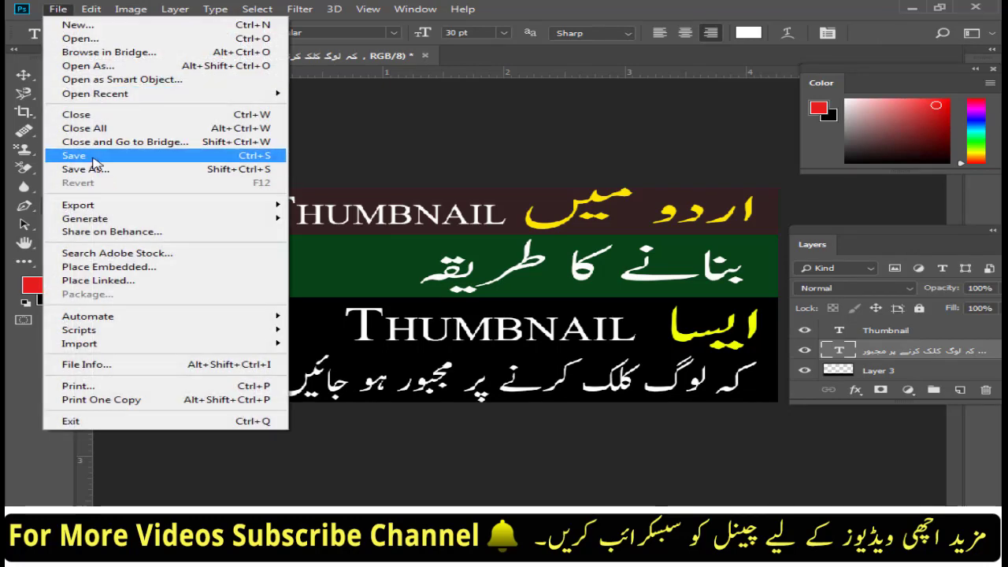